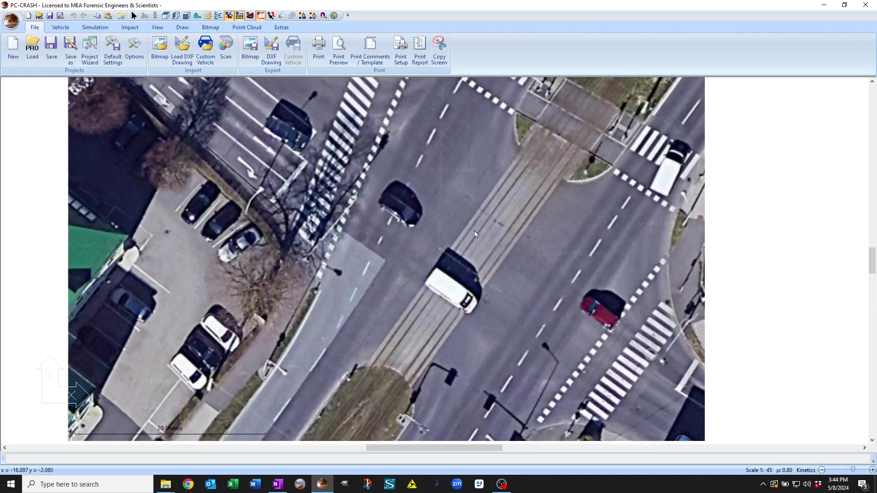
Switch the ribbon to the Bitmap commands for the aerial scene image.
{"action": "left_click", "coordinate": [209, 27]}
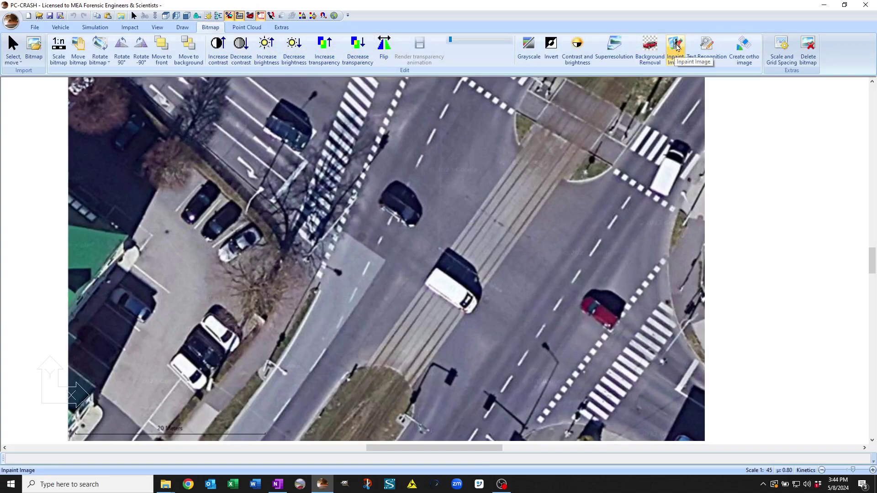
Start the Inpaint Image tool on the Scene.PNG aerial image.
{"action": "left_click", "coordinate": [675, 47]}
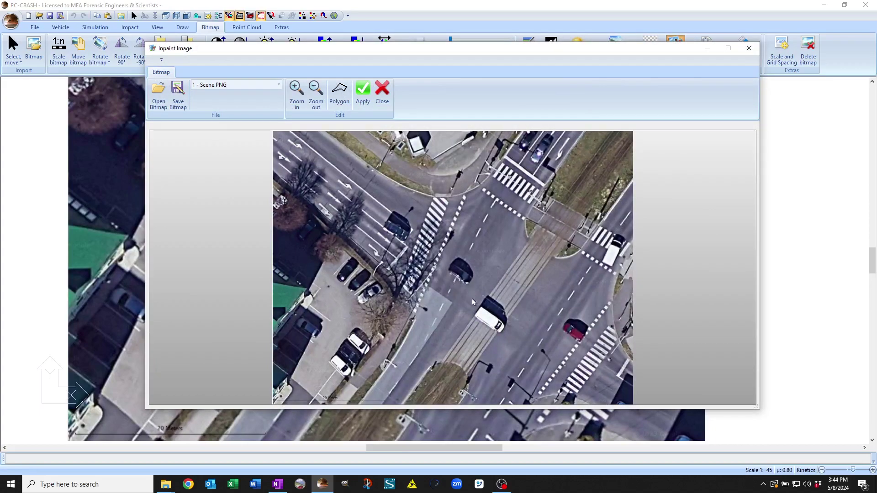
{"action": "scroll", "coordinate": [472, 298], "scroll_direction": "up", "scroll_amount": 1}
{"action": "scroll", "coordinate": [472, 299], "scroll_direction": "up", "scroll_amount": 1}
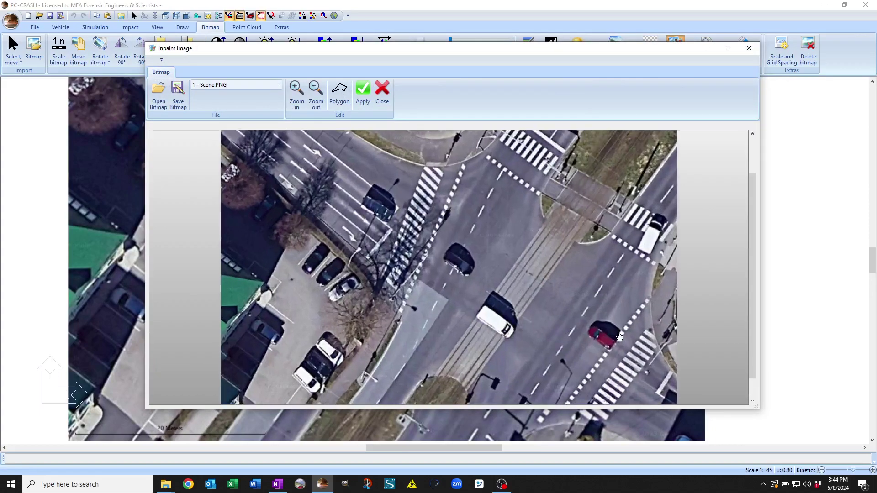
{"action": "scroll", "coordinate": [502, 290], "scroll_direction": "up", "scroll_amount": 1}
{"action": "scroll", "coordinate": [502, 290], "scroll_direction": "up", "scroll_amount": 1}
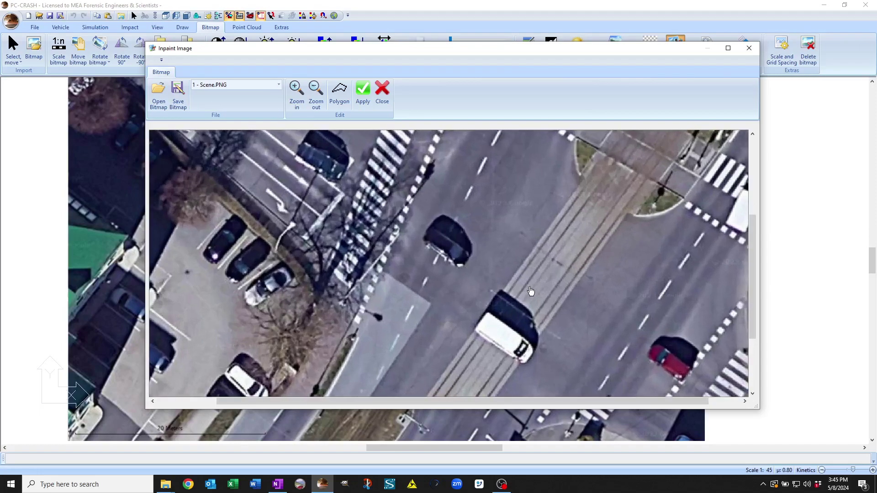
Outline the dark car near the crosswalk with a polygon and inpaint it away.
{"action": "left_click", "coordinate": [339, 92]}
{"action": "left_click", "coordinate": [423, 193]}
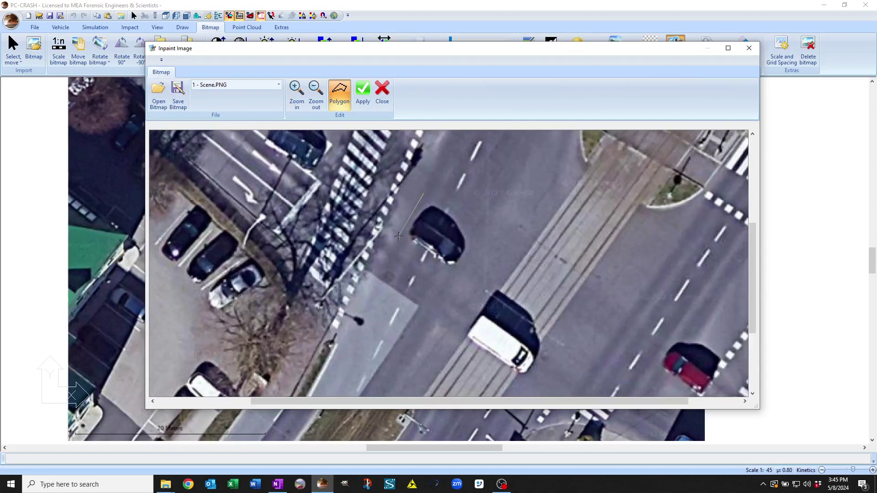
{"action": "left_click", "coordinate": [399, 238]}
{"action": "left_click", "coordinate": [457, 277]}
{"action": "double_click", "coordinate": [483, 221]}
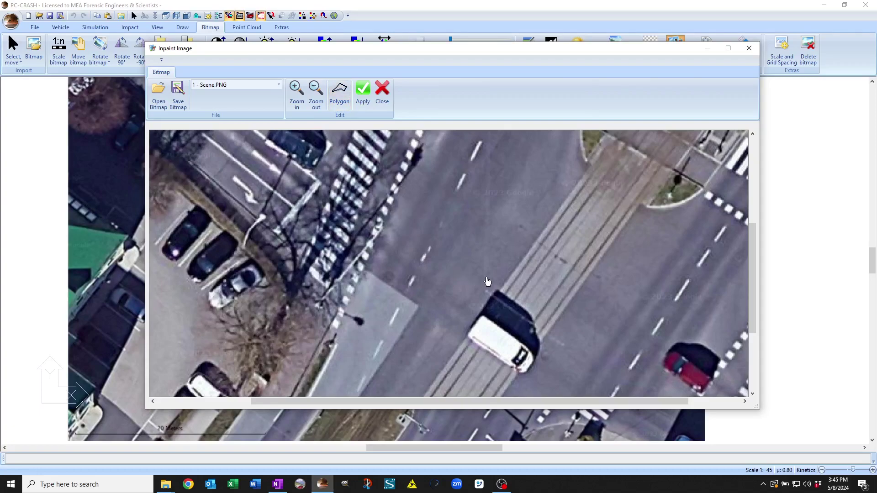
Outline the white van on the tram tracks with a polygon and inpaint it away.
{"action": "left_click", "coordinate": [339, 93]}
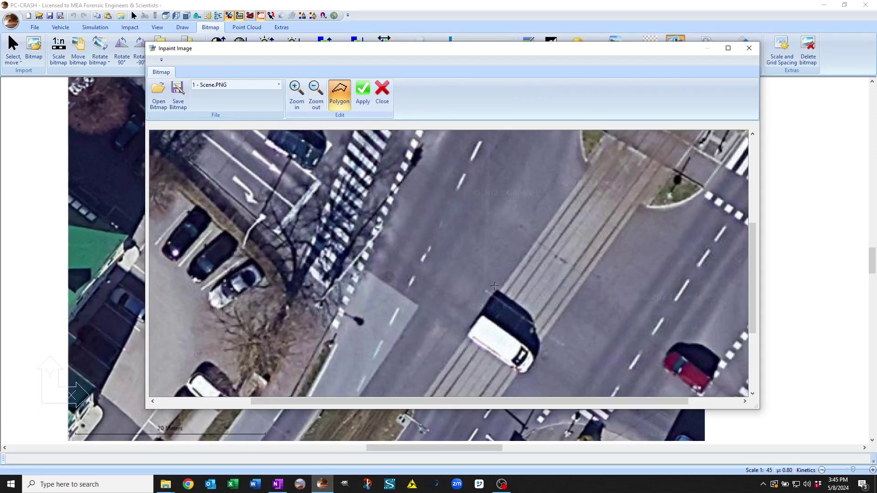
{"action": "left_click", "coordinate": [452, 334]}
{"action": "left_click", "coordinate": [534, 391]}
{"action": "double_click", "coordinate": [566, 327]}
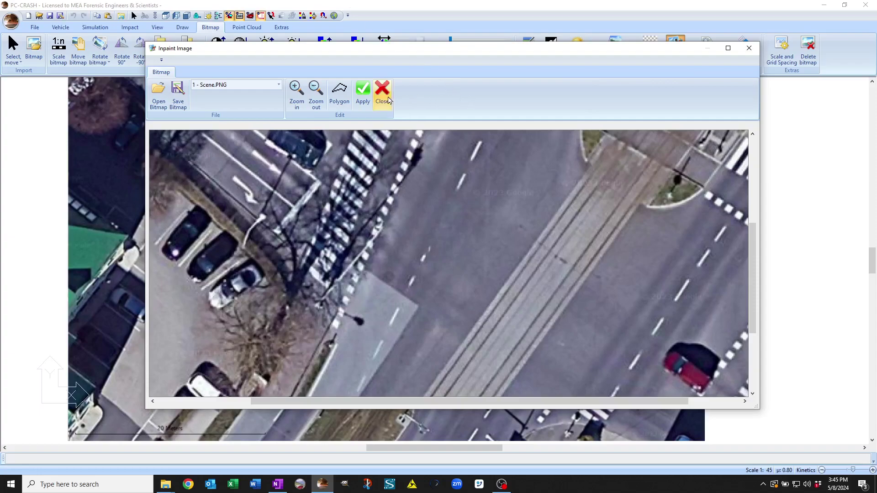
Save the edited bitmap as Scene_inp.png next to the original.
{"action": "left_click", "coordinate": [180, 95]}
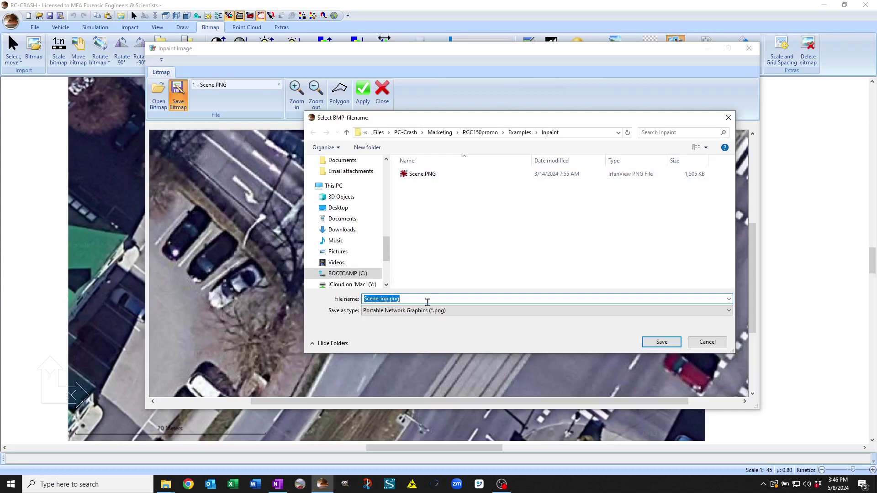
{"action": "left_click", "coordinate": [662, 342]}
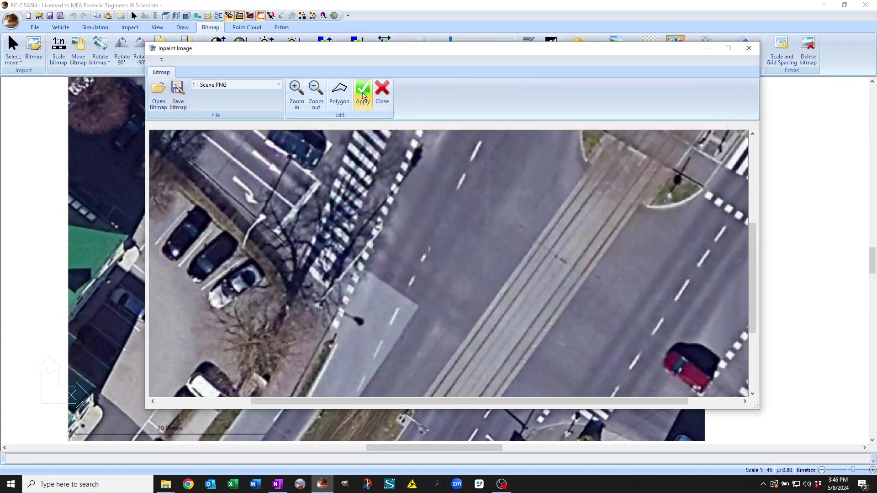
Apply the inpainted image to the scene and close the inpaint window.
{"action": "left_click", "coordinate": [363, 96]}
{"action": "left_click", "coordinate": [382, 92]}
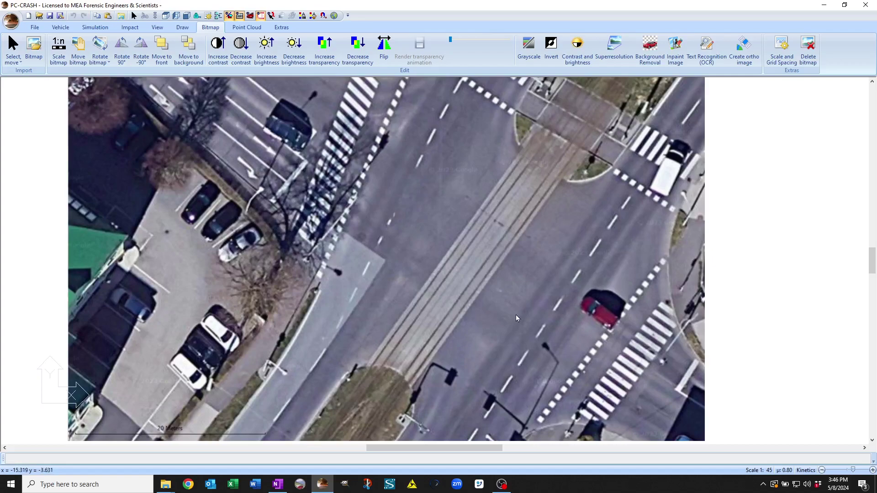
{"action": "left_click", "coordinate": [782, 50]}
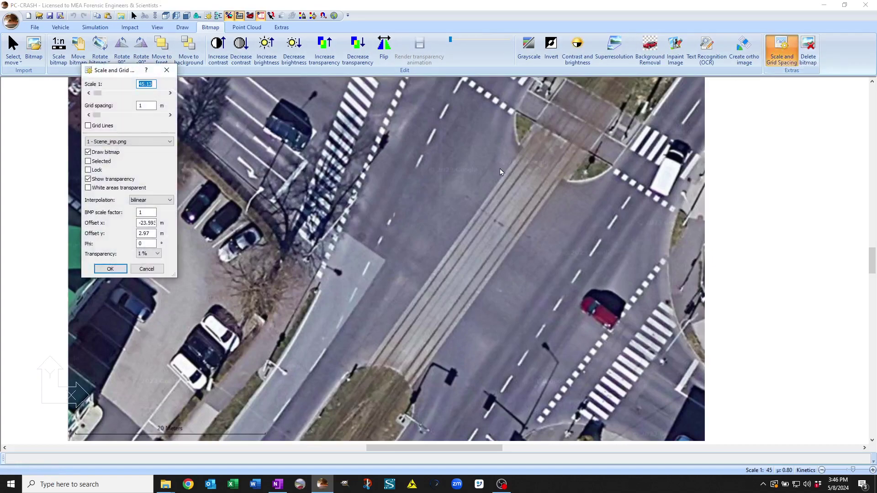
{"action": "left_click", "coordinate": [140, 143]}
{"action": "left_click", "coordinate": [138, 151]}
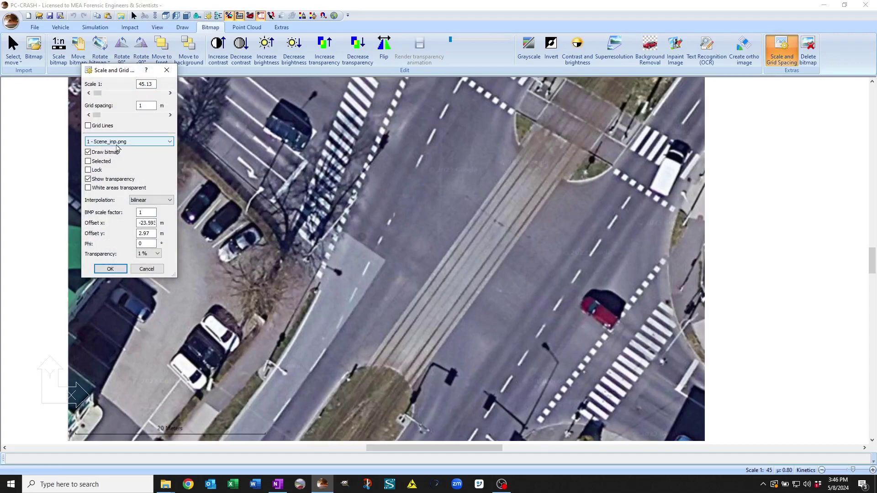
{"action": "left_click", "coordinate": [165, 69]}
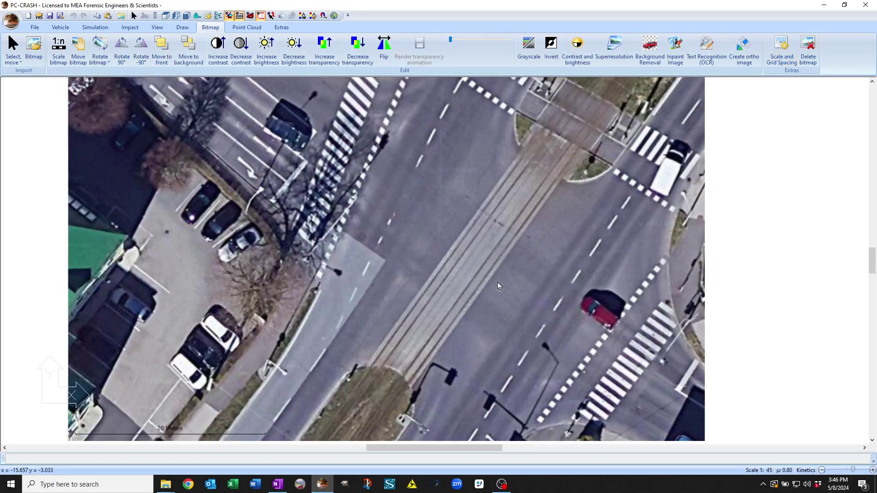